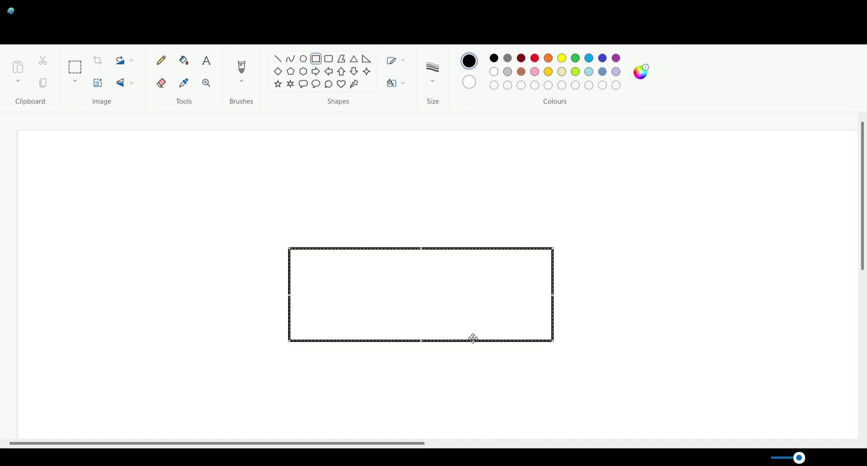
Step: Stretch the black rectangle downward to make it taller and fill its interior with light turquoise
left_click_drag(429, 346, 439, 395)
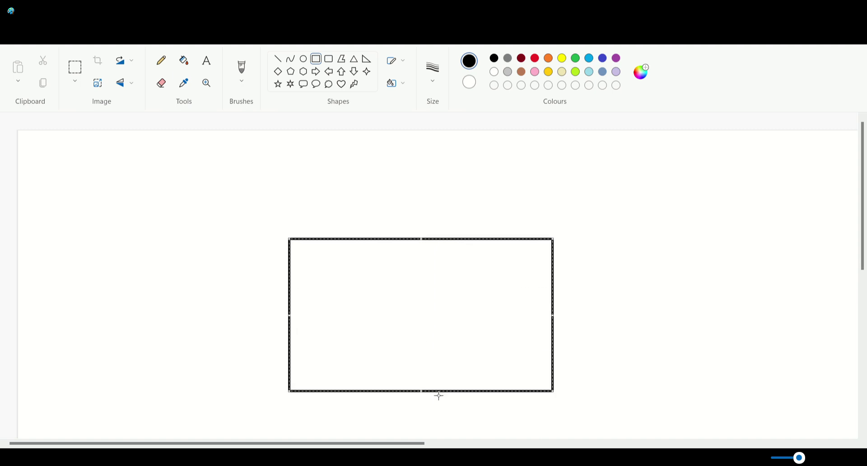
left_click(676, 312)
left_click(591, 71)
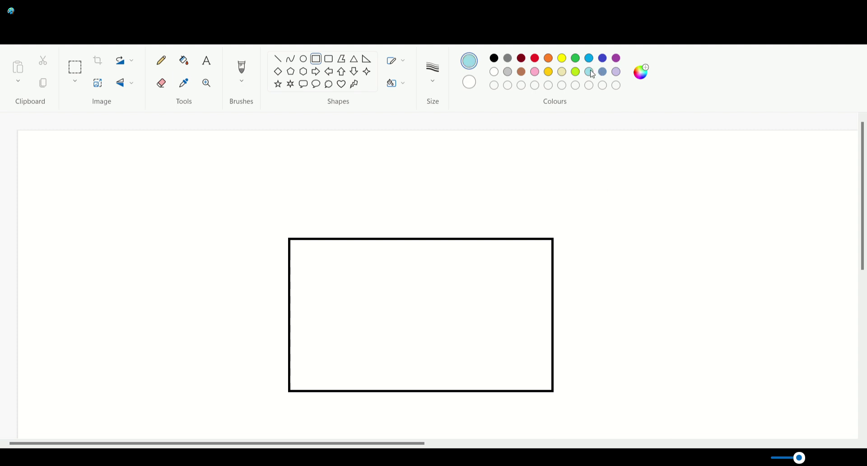
left_click(183, 60)
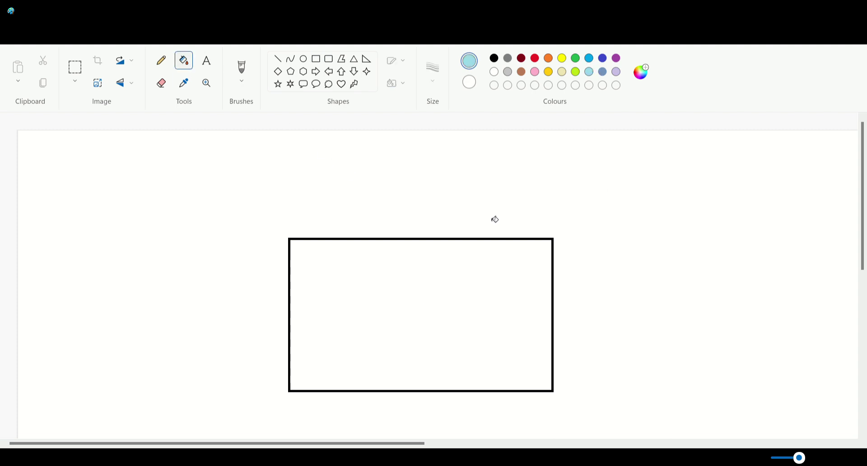
left_click(418, 302)
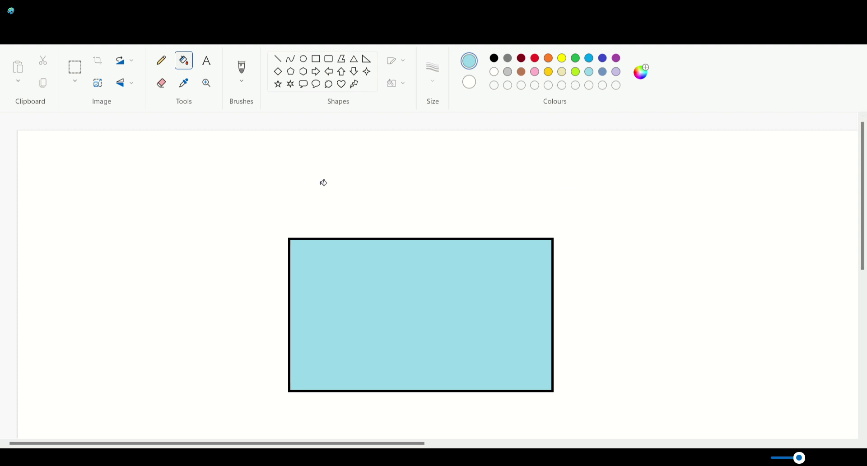
left_click(316, 60)
left_click(562, 58)
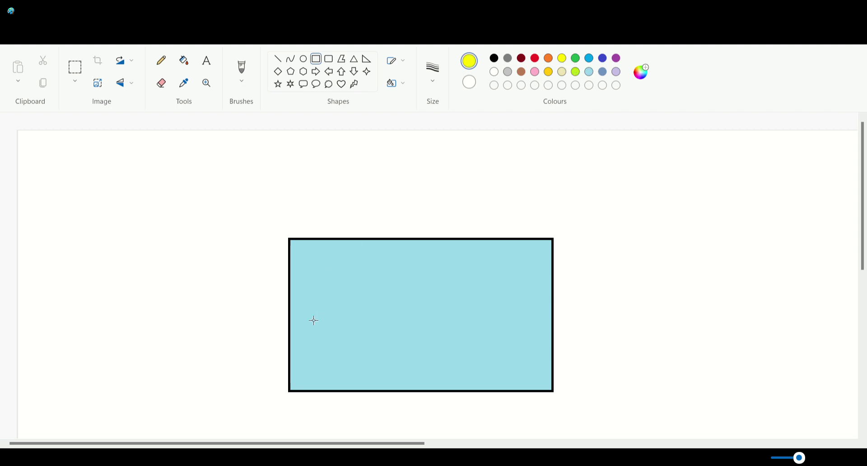
left_click_drag(292, 327, 556, 344)
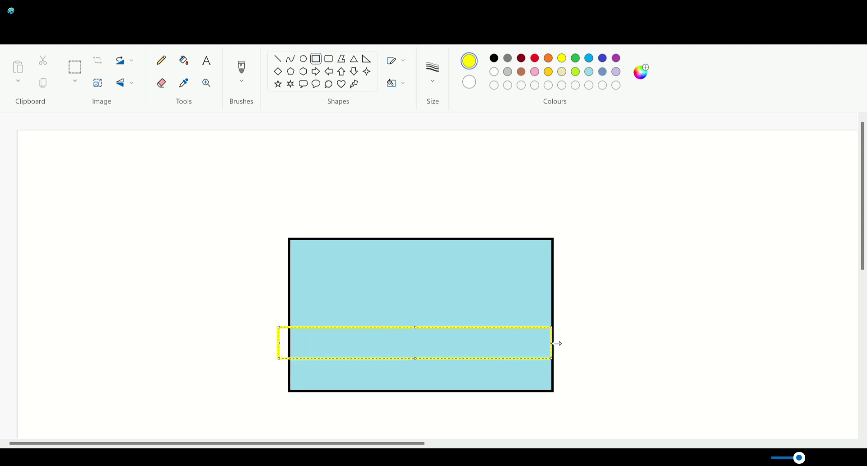
left_click_drag(283, 349, 295, 349)
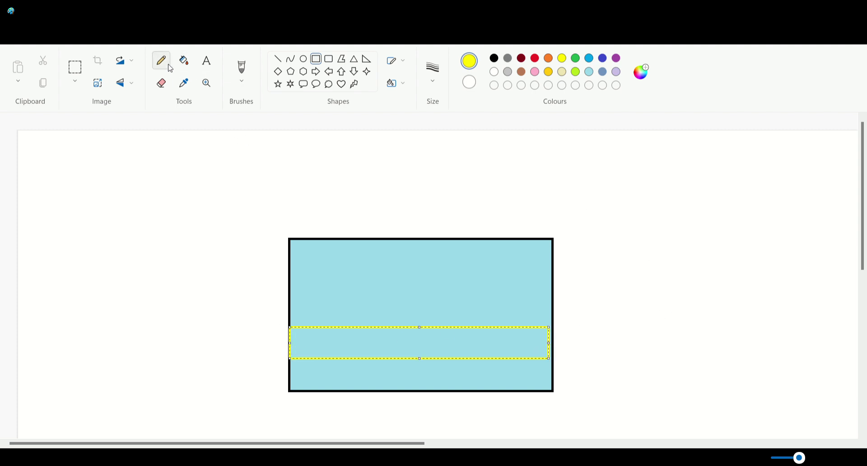
key("Delete")
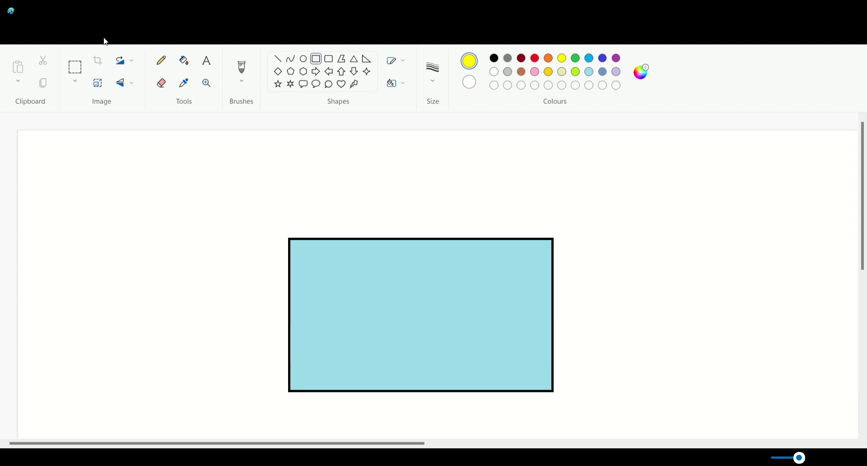
Step: Draw two horizontal yellow lines across the full width of the rectangle's lower part to mark off two bands
left_click(277, 60)
left_click_drag(294, 364, 556, 364)
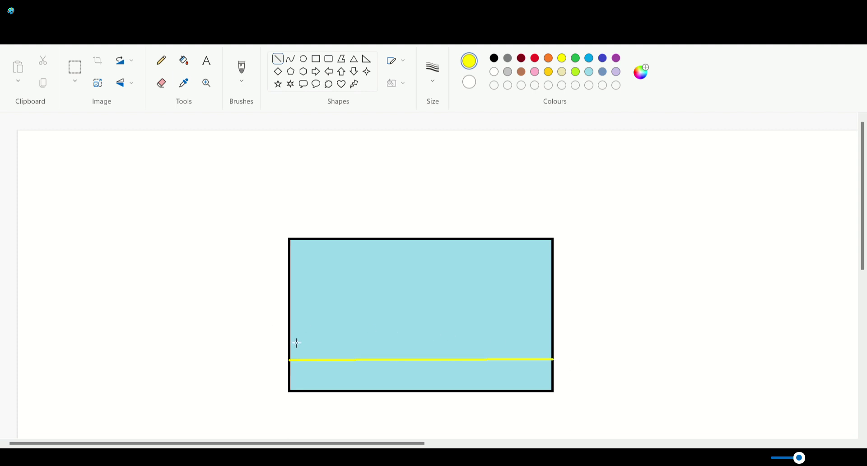
left_click_drag(290, 333, 555, 338)
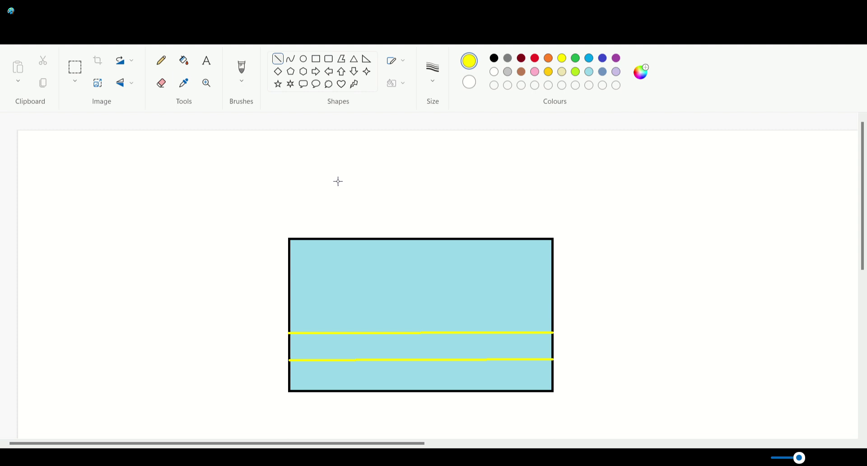
Step: Fill the band between the two lines with yellow and the bottom band with green
left_click(181, 64)
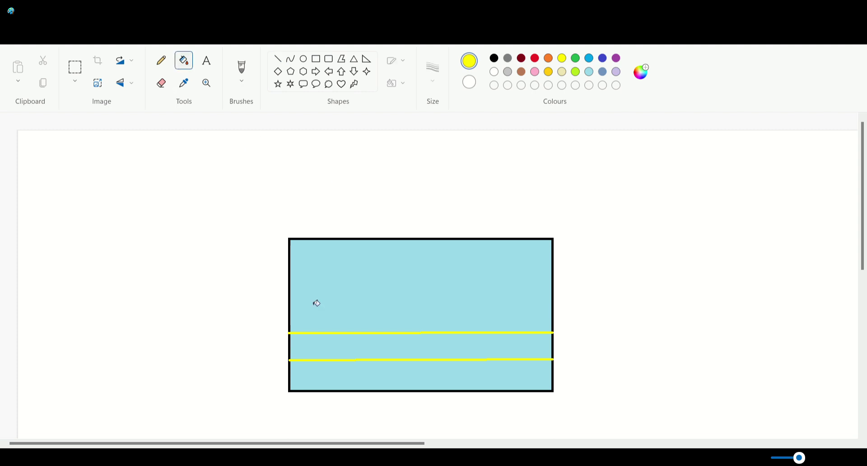
left_click(328, 347)
left_click(576, 72)
left_click(417, 376)
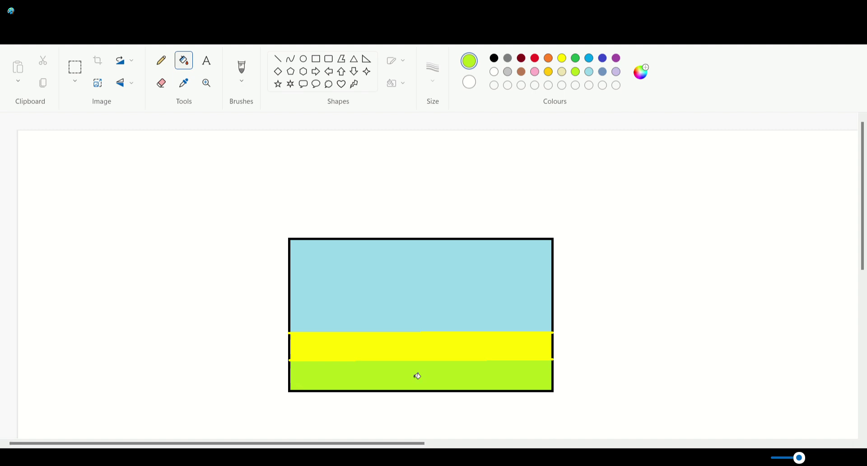
left_click(576, 59)
left_click(455, 382)
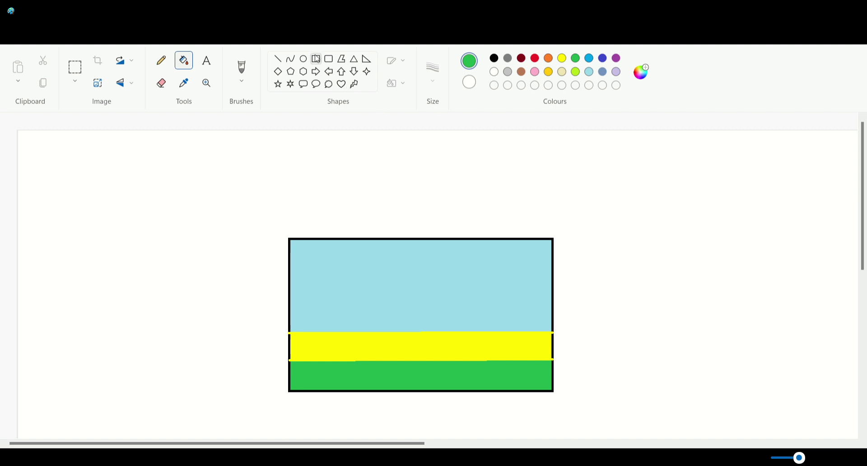
Step: Draw two concentric yellow circles in the upper right of the blue area and fill the inner one with yellow
left_click(303, 59)
left_click(562, 59)
left_click_drag(491, 257, 496, 277)
left_click(635, 290)
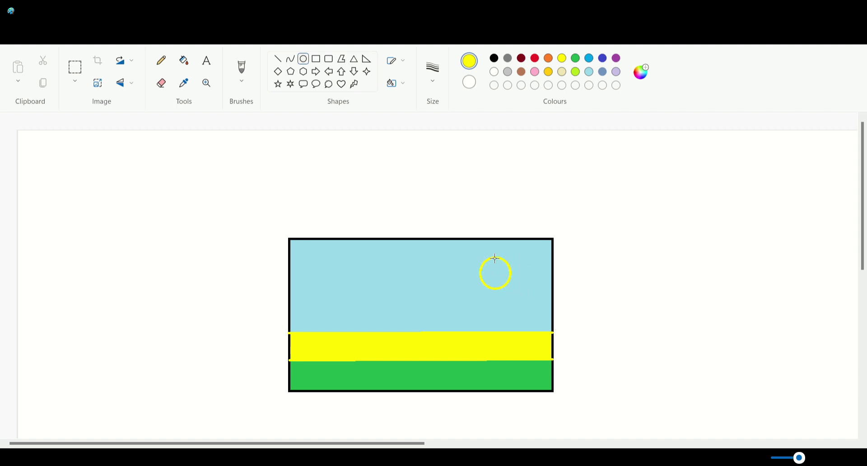
left_click_drag(482, 248, 508, 281)
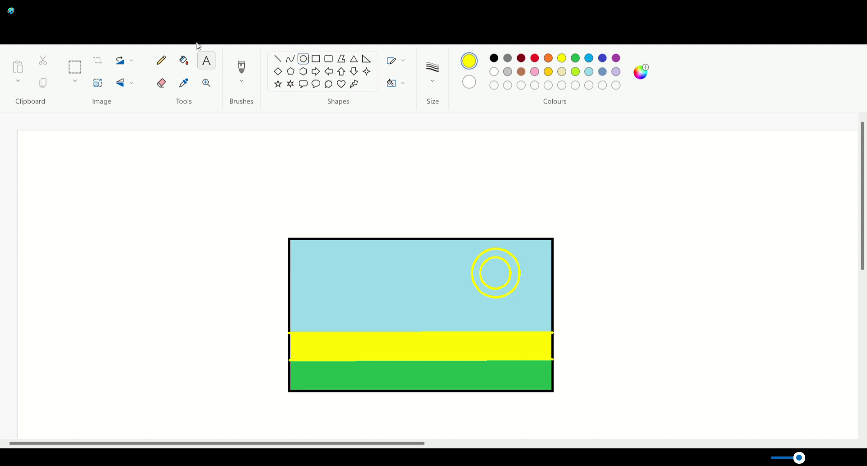
left_click(184, 60)
left_click(504, 283)
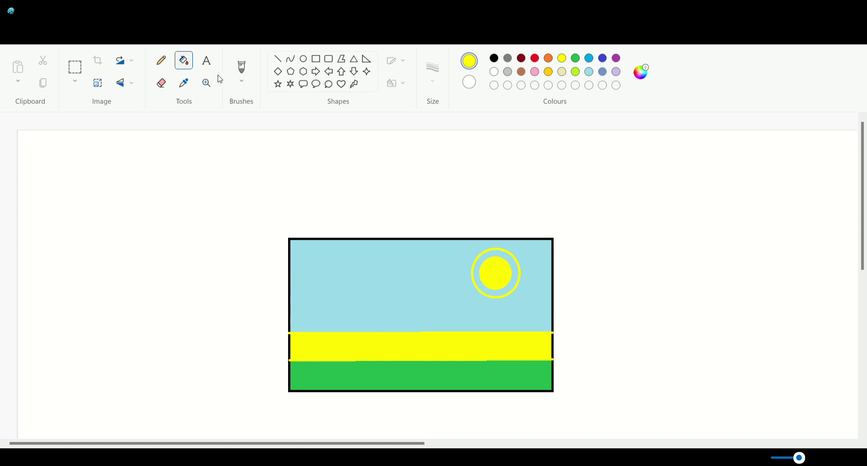
Step: Draw short yellow straight rays pointing outward along the top of the sun's outer ring
left_click(206, 83)
left_click(531, 311)
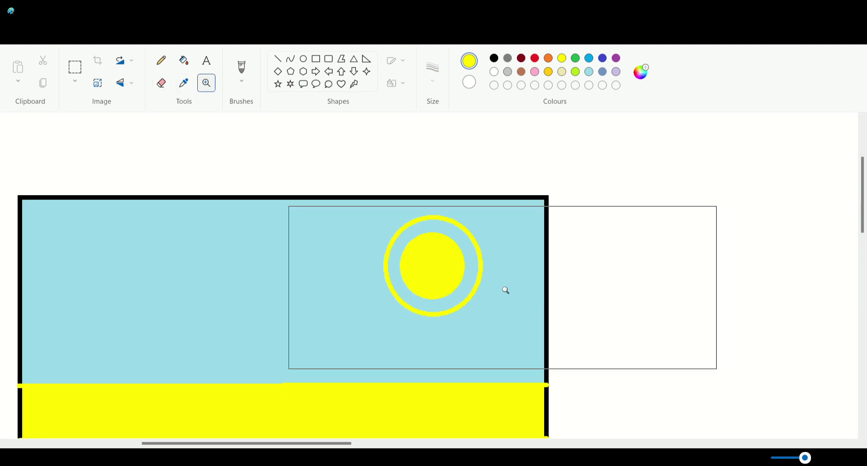
left_click(435, 281)
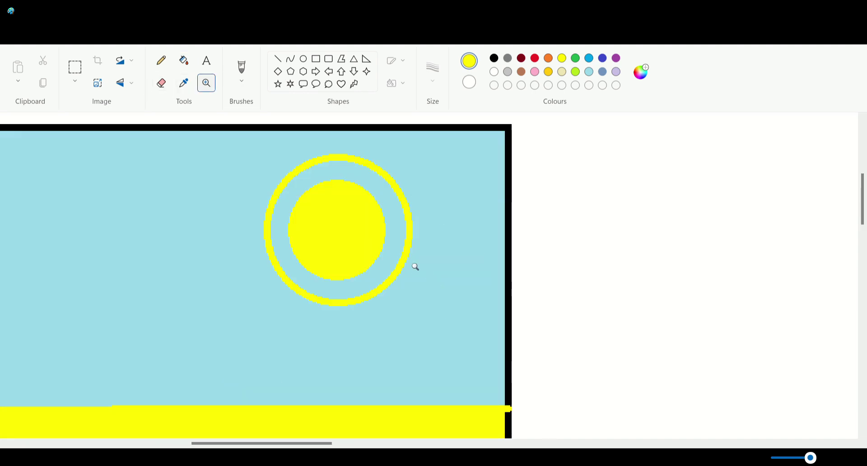
left_click(299, 213)
left_click(161, 60)
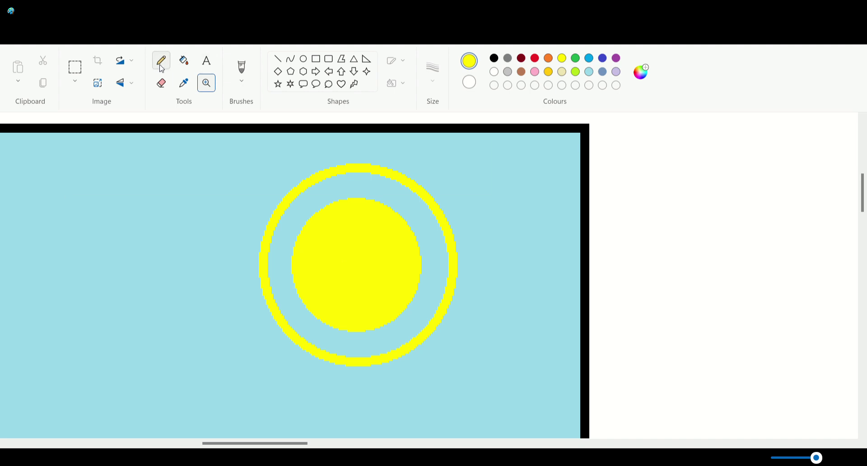
left_click_drag(288, 176, 274, 165)
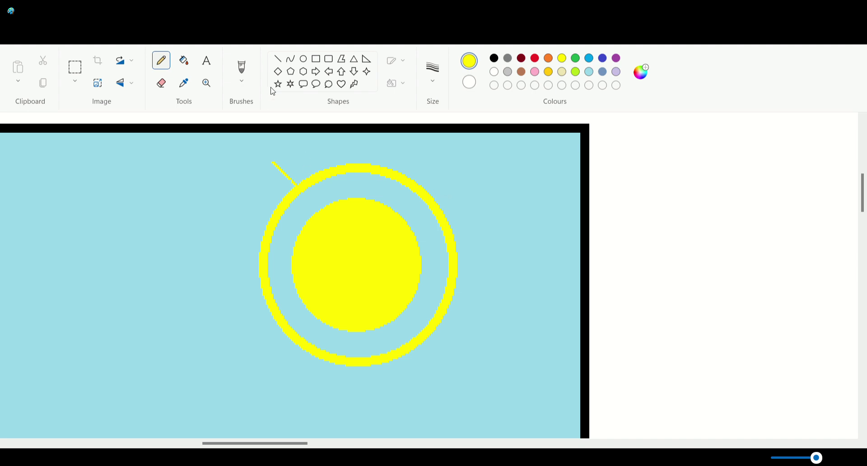
left_click(277, 58)
mouse_move(273, 161)
left_mouse_down()
mouse_move(303, 191)
mouse_move(306, 166)
mouse_move(293, 151)
left_mouse_up()
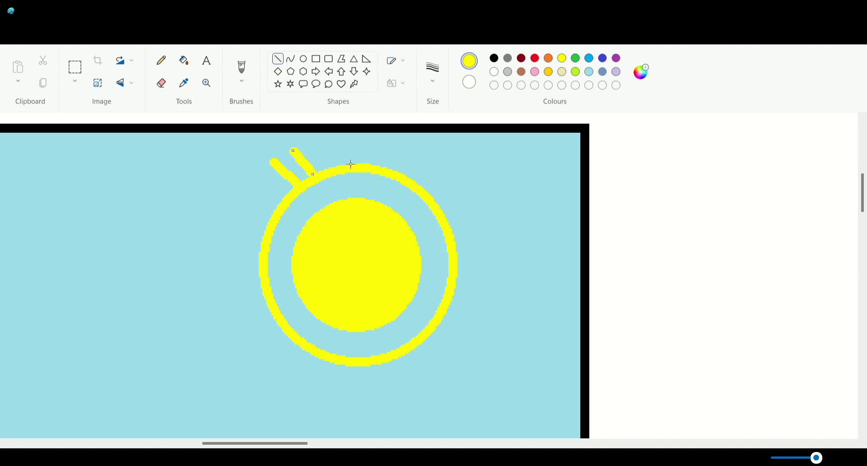
left_click_drag(336, 170, 324, 144)
mouse_move(352, 168)
left_mouse_down()
mouse_move(351, 146)
mouse_move(376, 161)
mouse_move(382, 146)
left_mouse_up()
left_click_drag(393, 178, 409, 151)
mouse_move(411, 181)
left_mouse_down()
mouse_move(446, 173)
mouse_move(416, 168)
mouse_move(432, 163)
left_mouse_up()
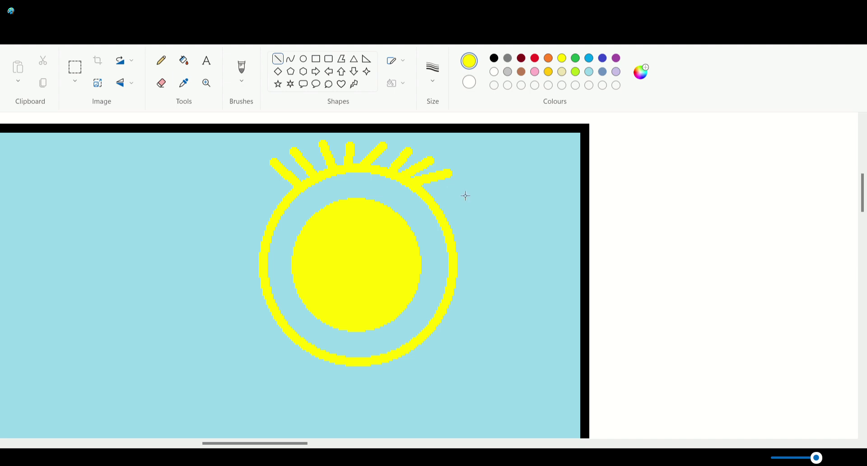
Step: Continue the yellow straight rays outward along the right side of the sun's outer ring
left_click_drag(431, 201, 479, 189)
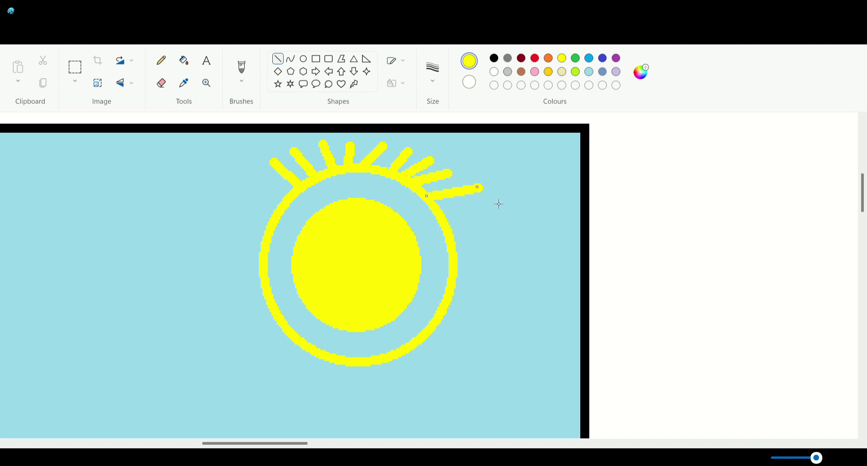
mouse_move(445, 226)
left_mouse_down()
mouse_move(494, 226)
mouse_move(480, 211)
left_mouse_up()
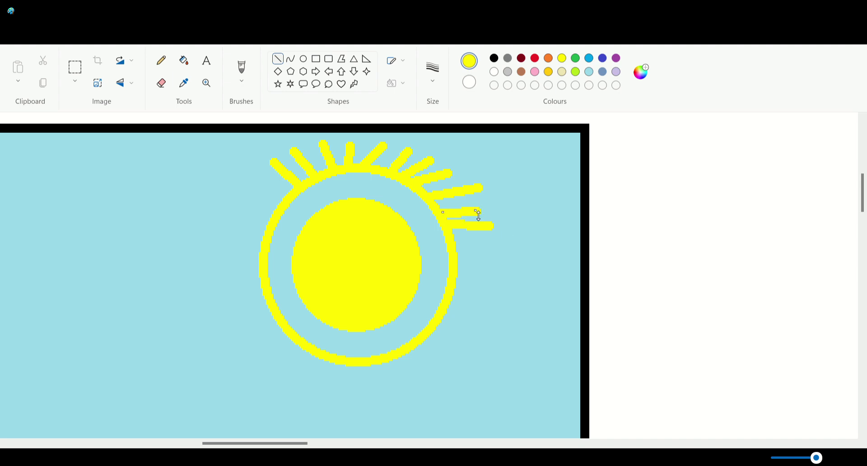
left_click_drag(460, 267, 499, 269)
left_click_drag(457, 248, 497, 251)
left_click_drag(463, 282, 506, 293)
left_click_drag(445, 309, 499, 335)
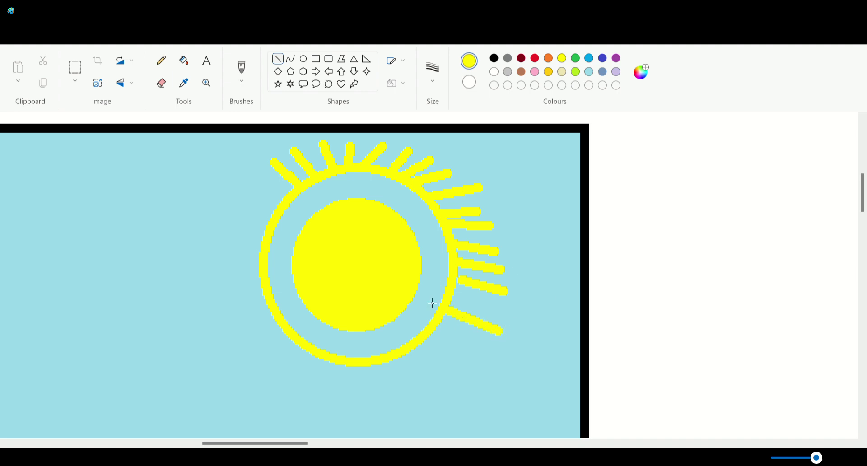
Step: Complete the sun with yellow rays around the bottom and left side of its outer ring
mouse_move(433, 326)
left_mouse_down()
mouse_move(461, 343)
mouse_move(434, 350)
mouse_move(442, 364)
mouse_move(411, 356)
mouse_move(425, 381)
left_mouse_up()
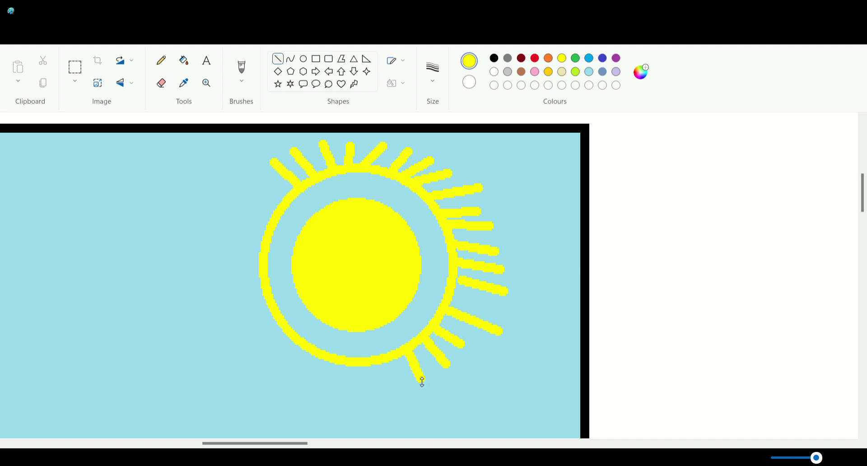
mouse_move(392, 358)
left_mouse_down()
mouse_move(399, 388)
mouse_move(376, 396)
mouse_move(357, 381)
mouse_move(354, 397)
left_mouse_up()
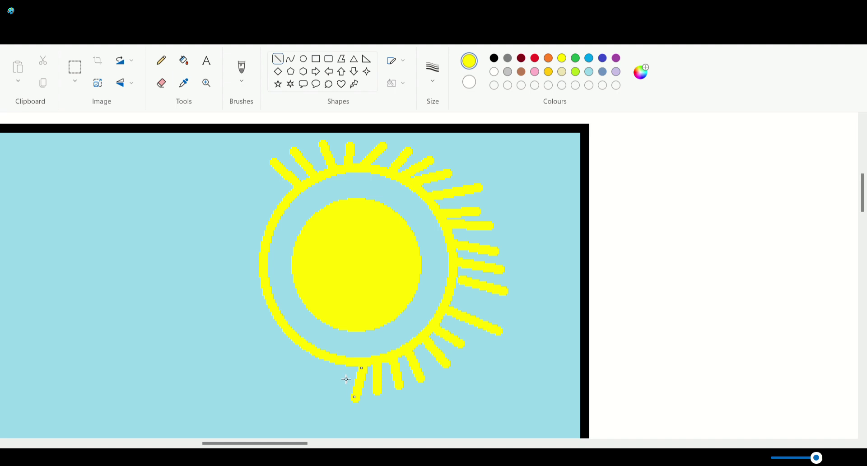
mouse_move(342, 364)
left_mouse_down()
mouse_move(313, 391)
mouse_move(276, 368)
mouse_move(274, 345)
mouse_move(252, 342)
mouse_move(242, 307)
mouse_move(271, 303)
mouse_move(225, 284)
mouse_move(257, 266)
mouse_move(221, 250)
left_mouse_up()
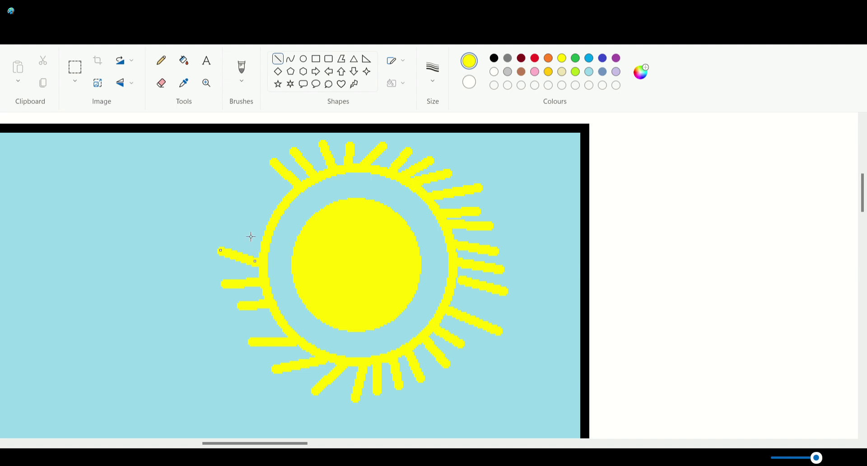
left_click_drag(262, 241, 234, 214)
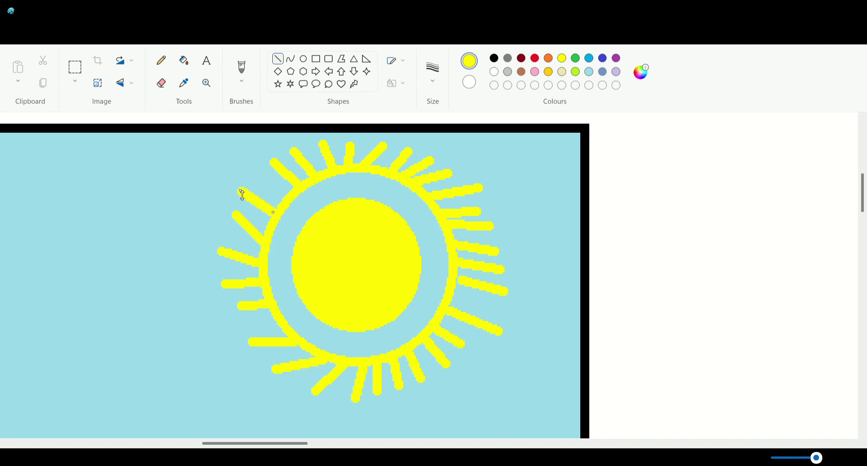
scroll(244, 193, "up", 3)
scroll(245, 195, "down", 4)
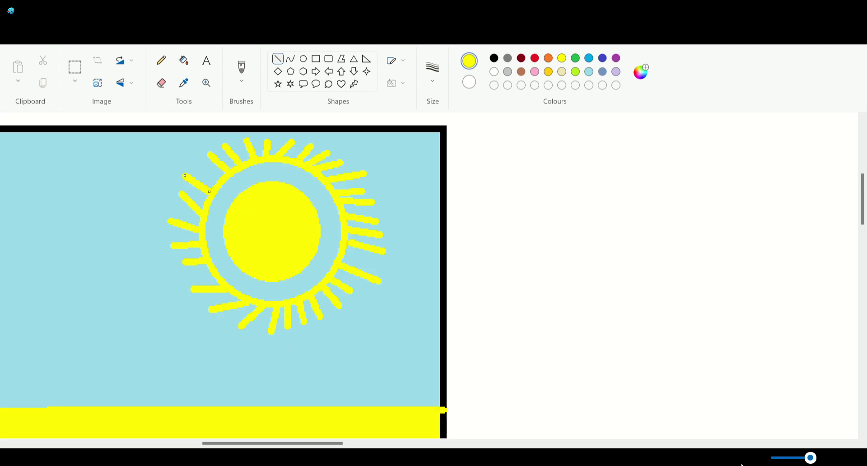
scroll(762, 461, "down", 4)
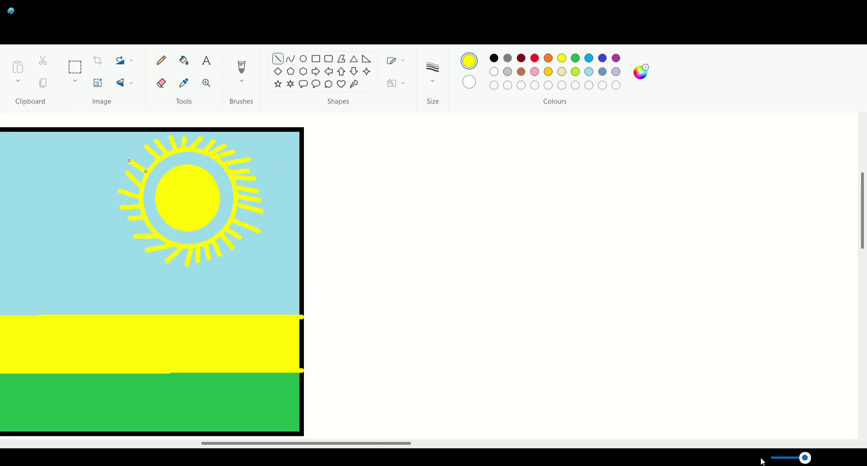
left_click_drag(536, 445, 410, 444)
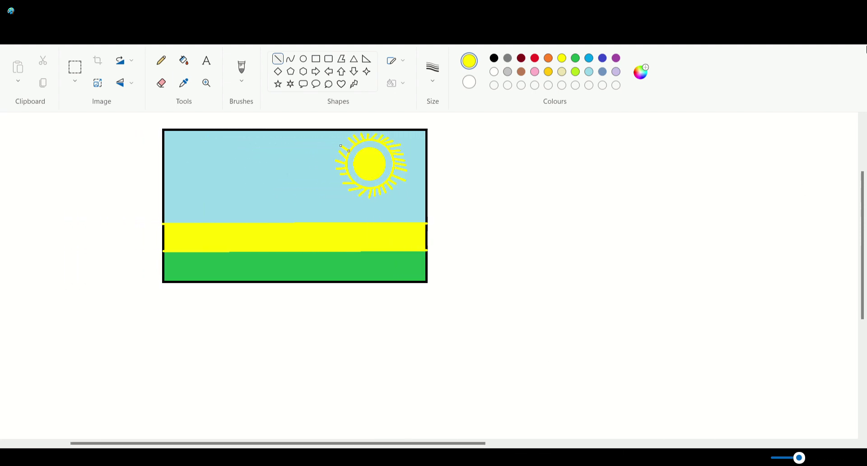